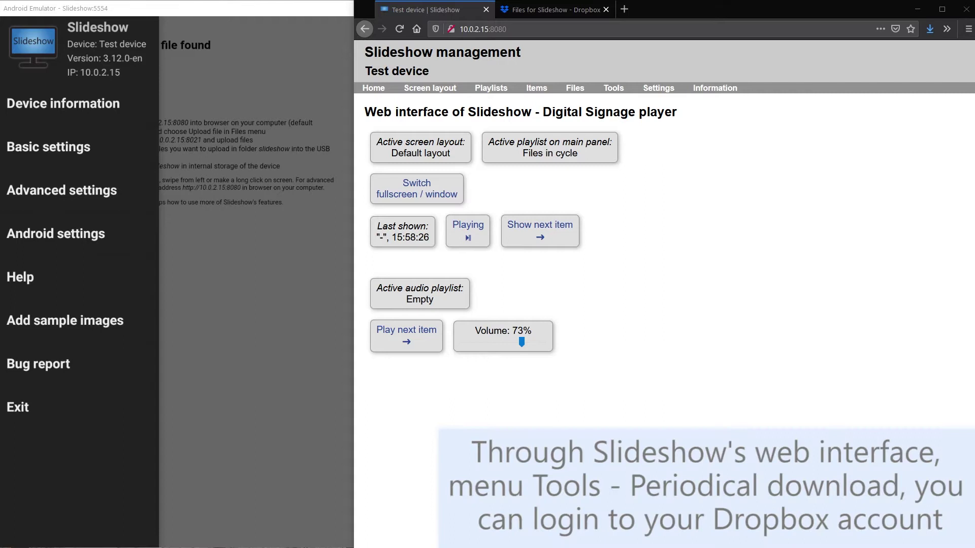
Step: Open Tools > Periodical download and set the download type to Dropbox
mouse_move(618, 93)
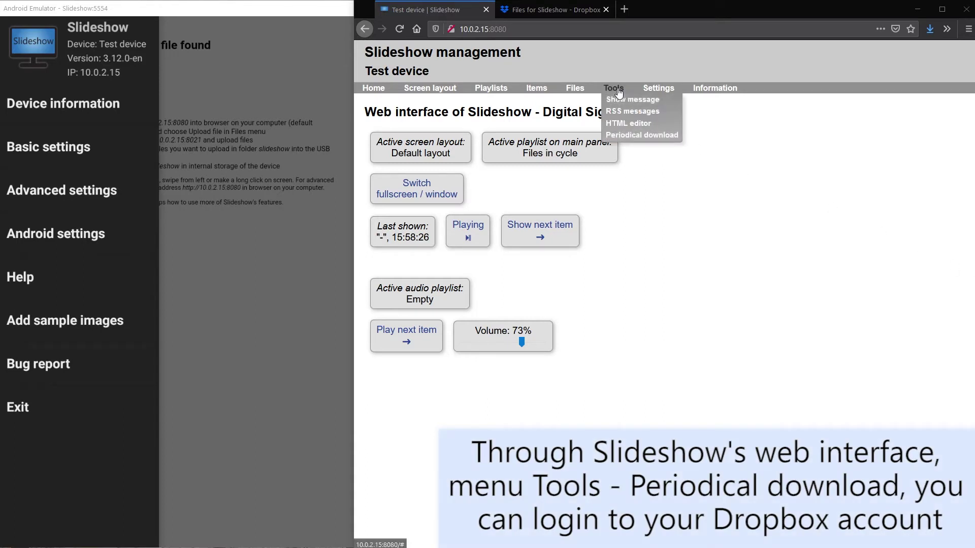
click(624, 134)
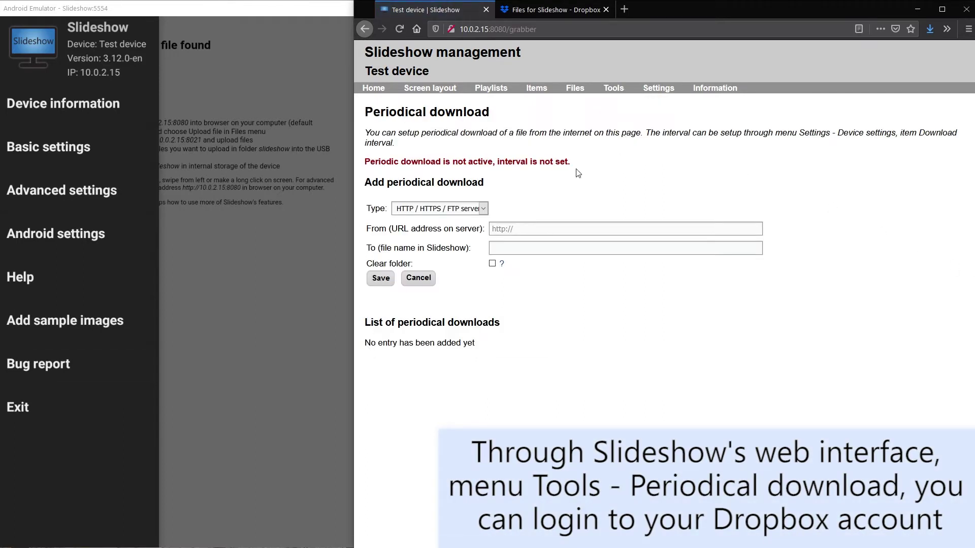
click(465, 210)
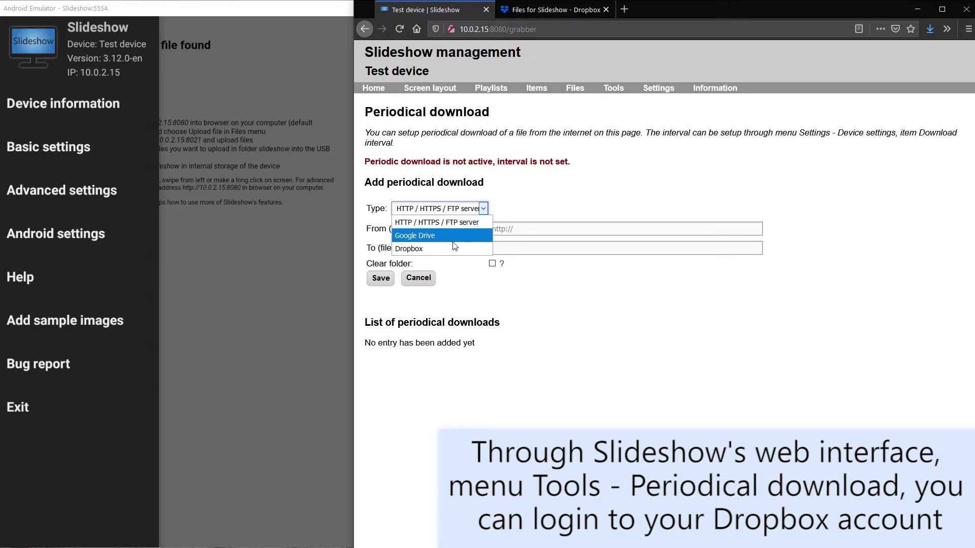
click(452, 247)
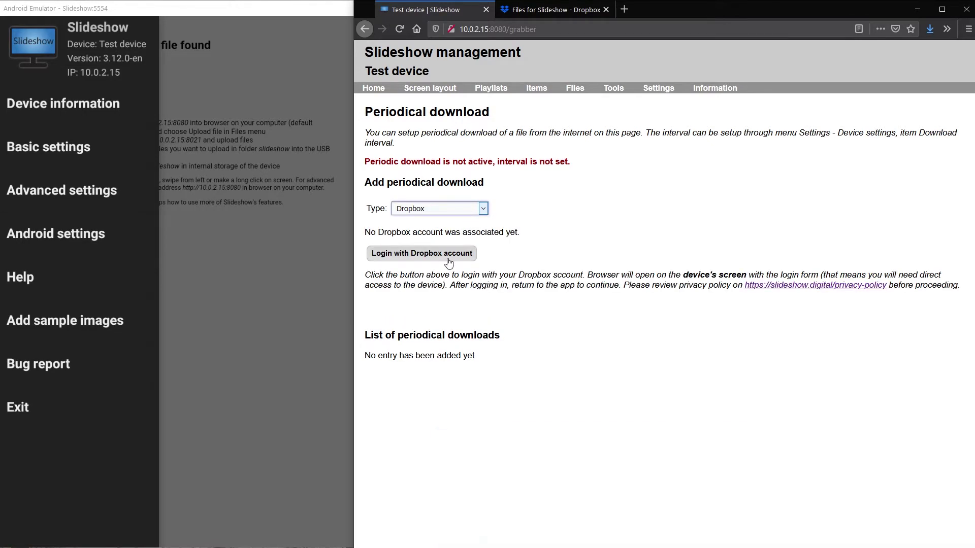
Step: Sign in to Dropbox with the account e-mail address and password
click(449, 262)
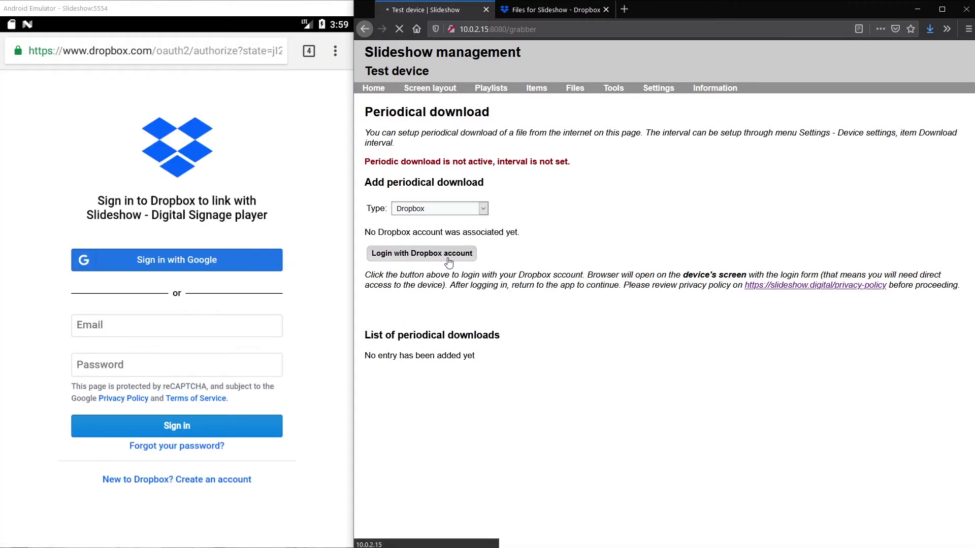
click(234, 331)
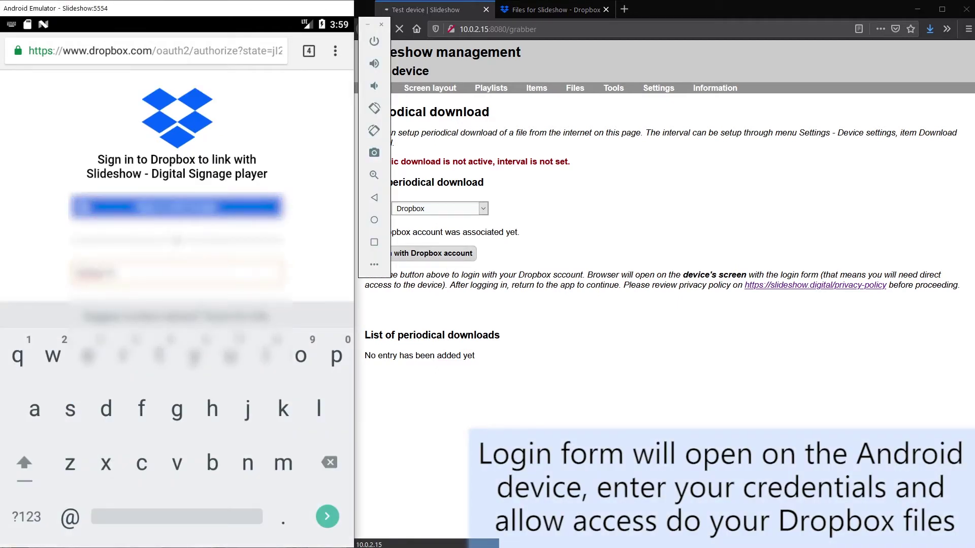
key(Tab)
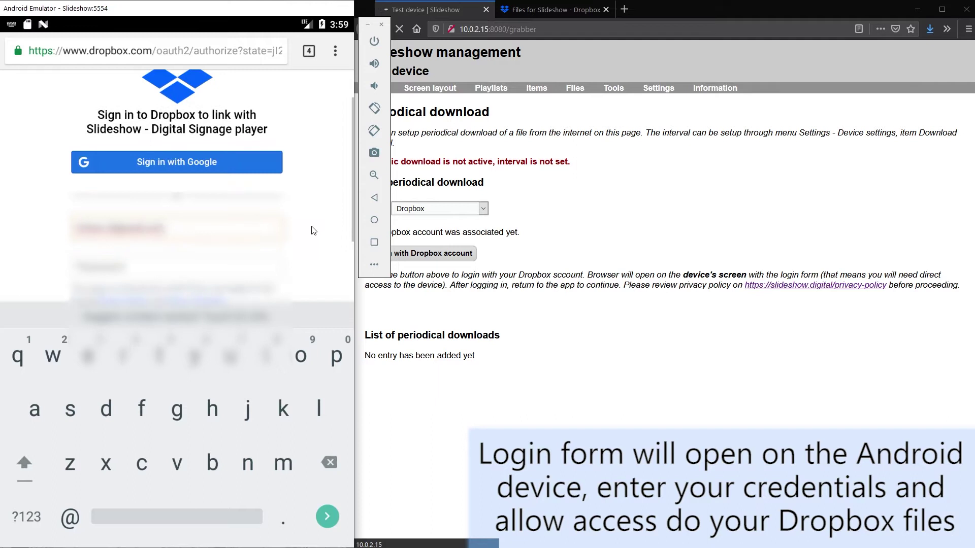
text(•••••••)
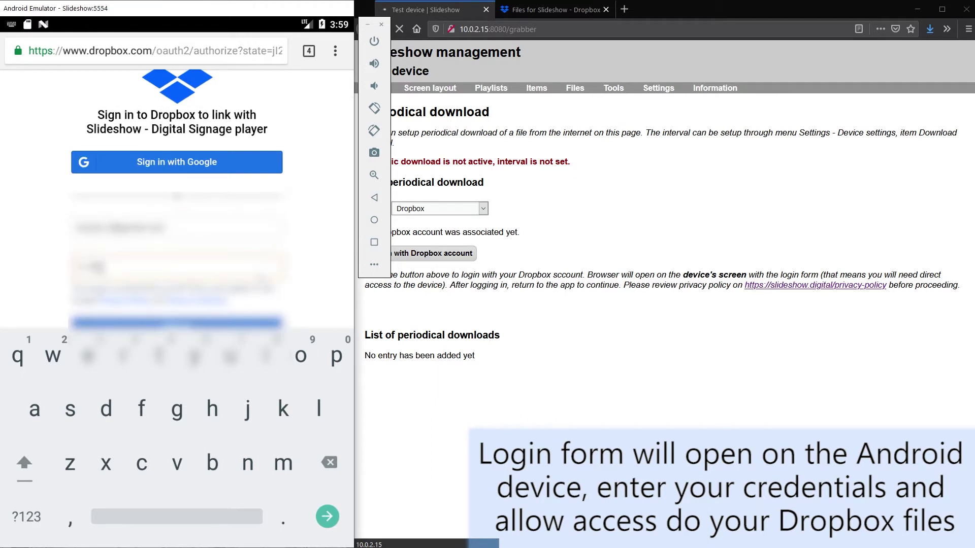
text(•••••)
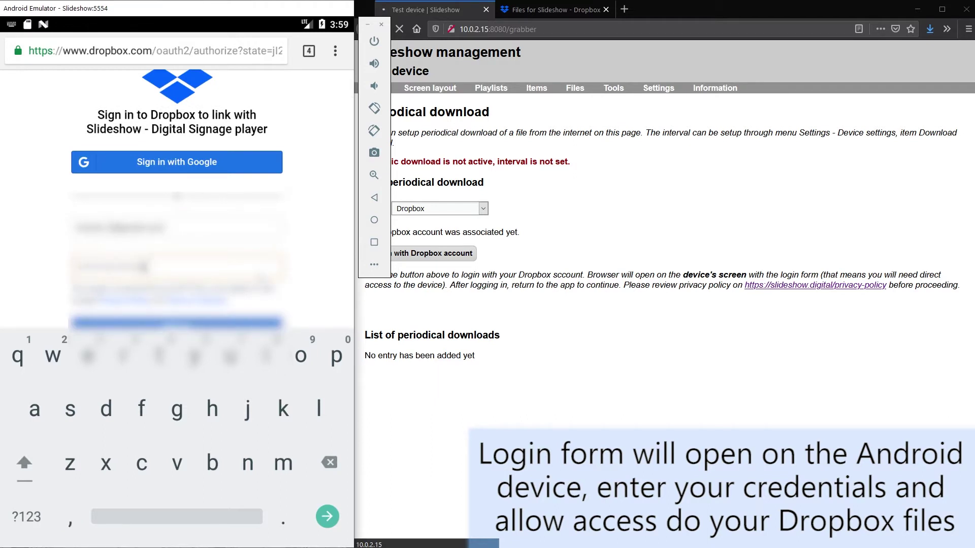
scroll(294, 245, down, 1)
click(268, 308)
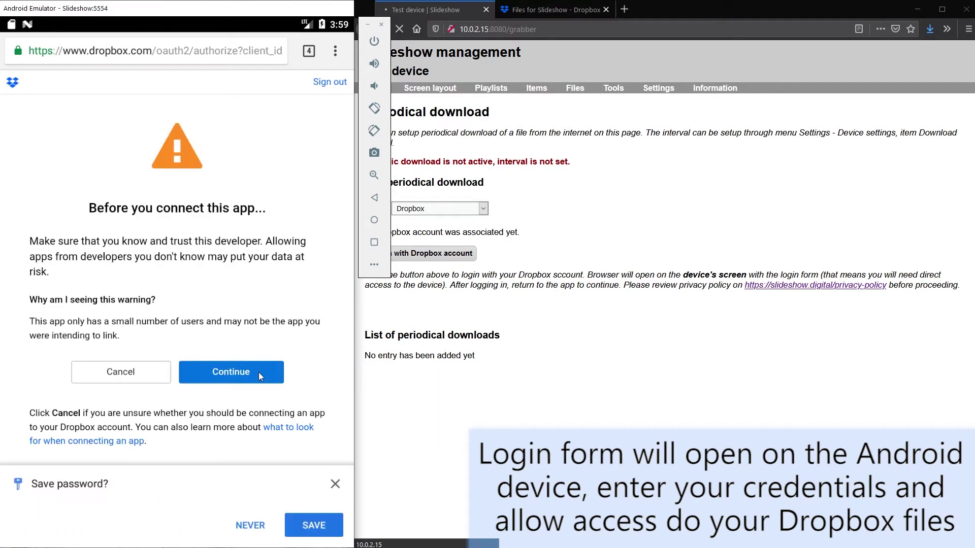
Step: Continue past the trust warning, allow Slideshow access, and return to the Slideshow app
click(259, 374)
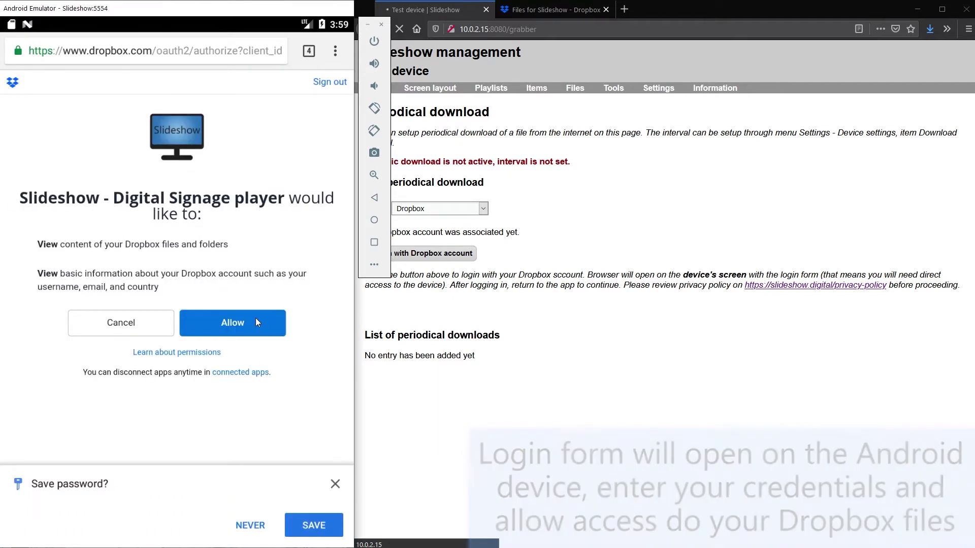
click(256, 320)
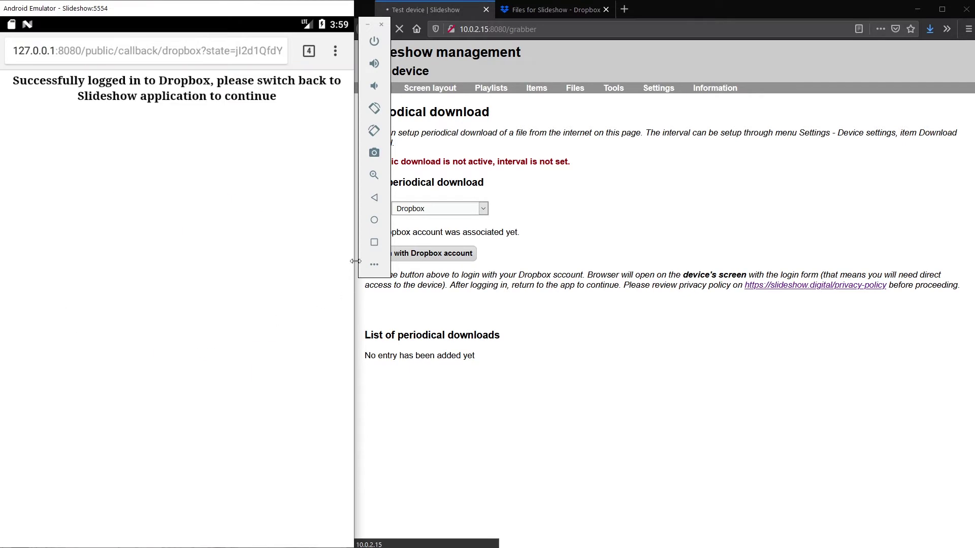
click(375, 242)
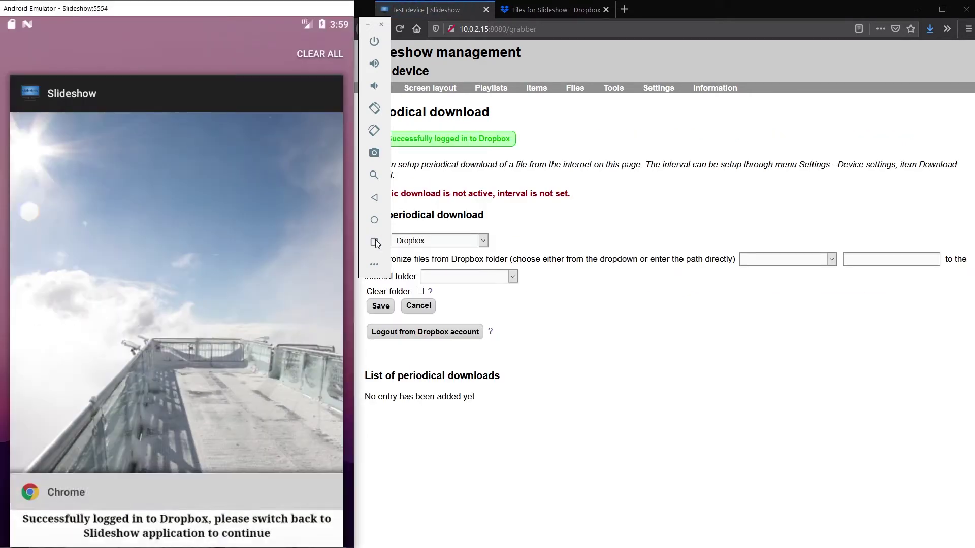
click(242, 261)
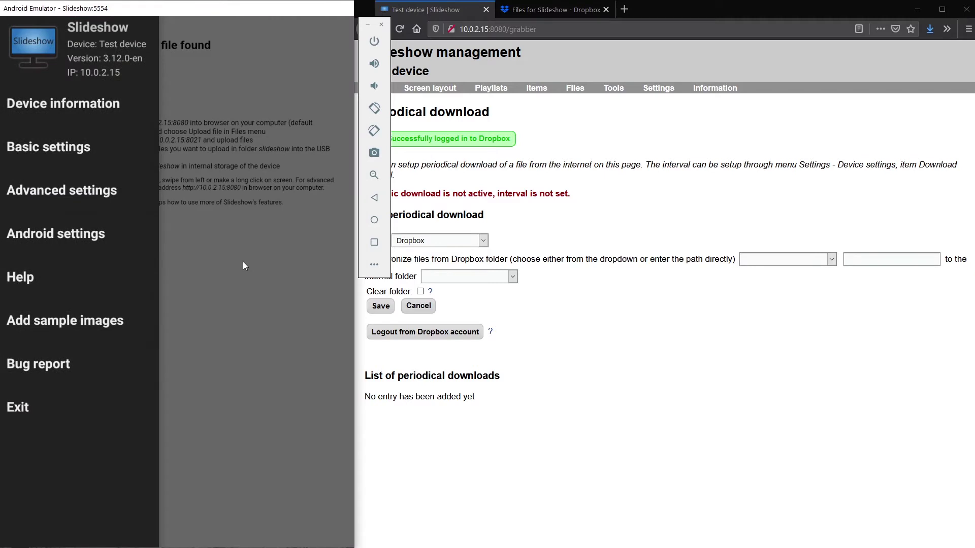
click(375, 198)
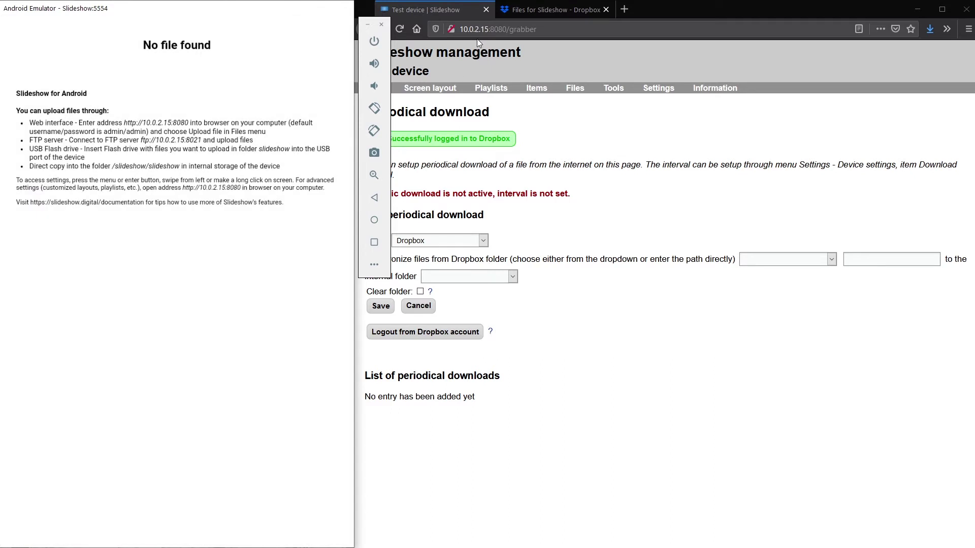
Step: Set the Download interval to 600 in Device settings and save
mouse_move(658, 89)
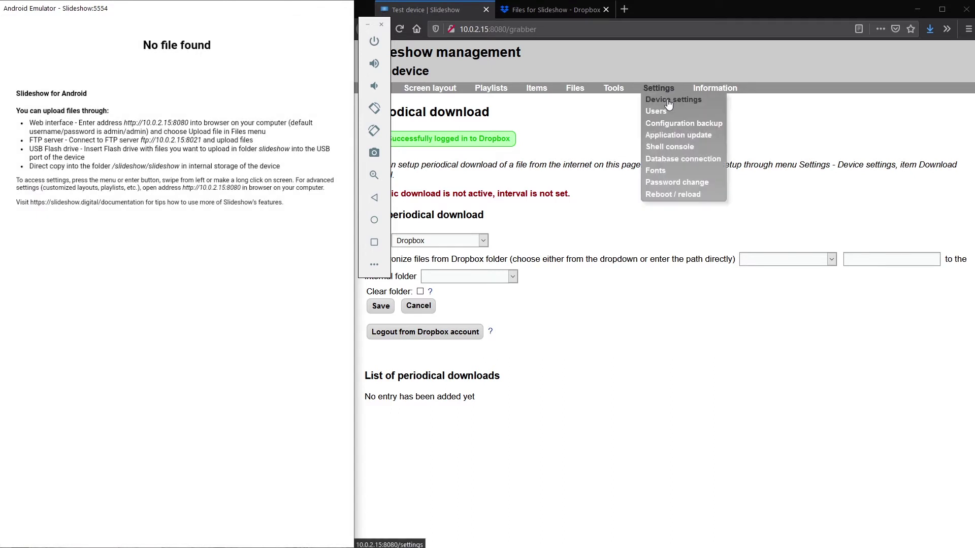
click(676, 104)
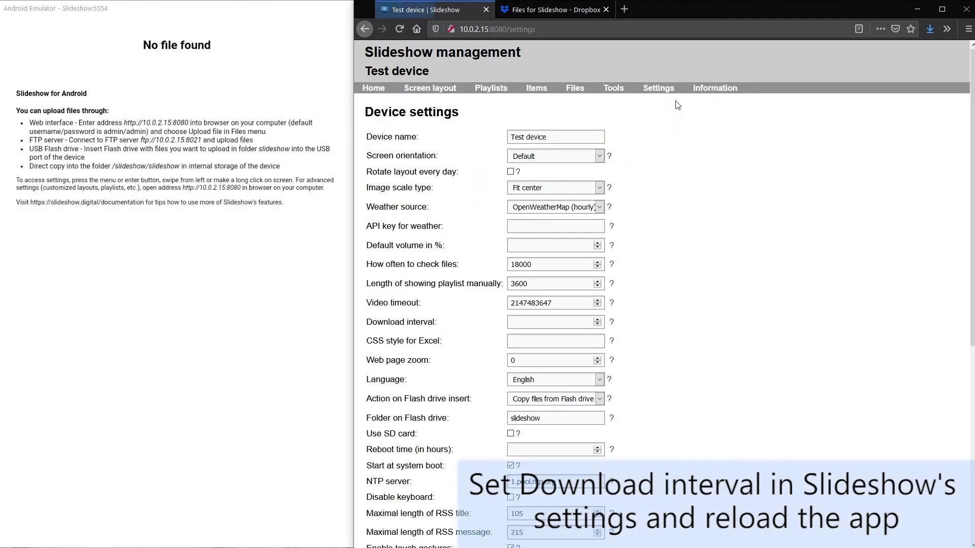
click(538, 324)
text(600)
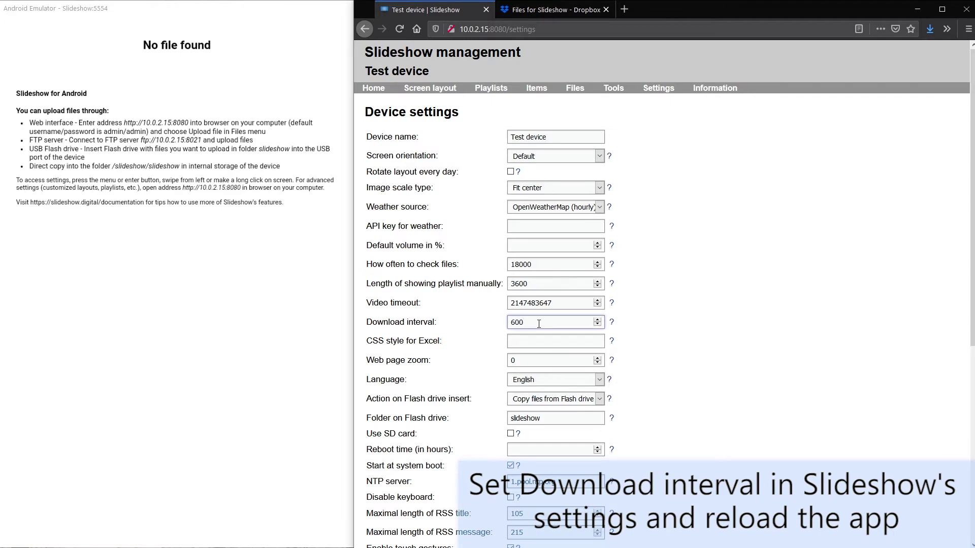
click(750, 348)
scroll(747, 355, down, 5)
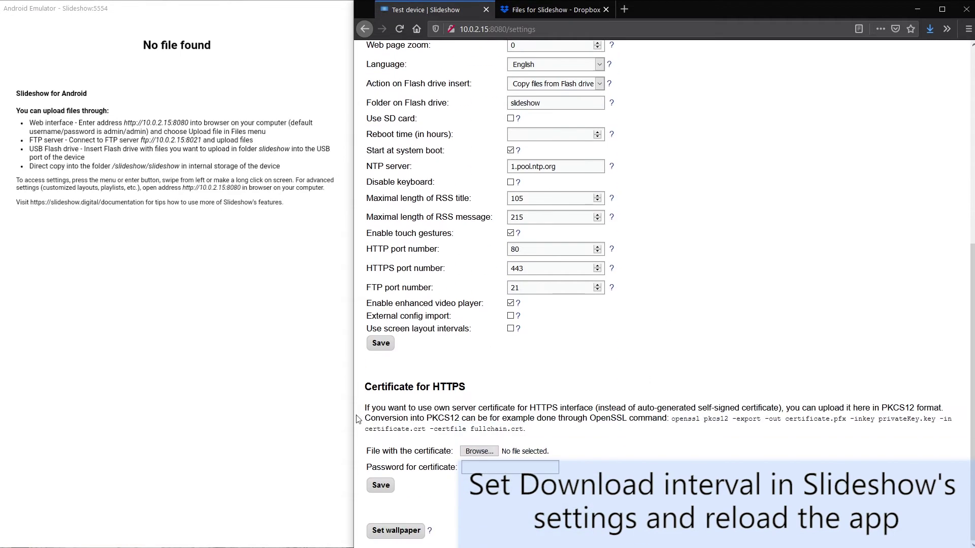
click(381, 345)
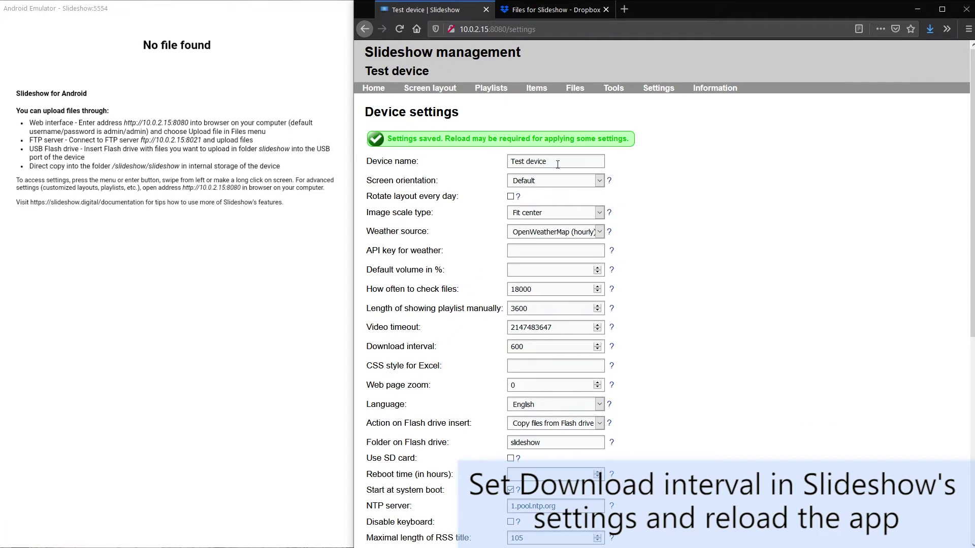
Step: Reload the Slideshow application from Settings > Reboot / reload
mouse_move(663, 90)
click(663, 195)
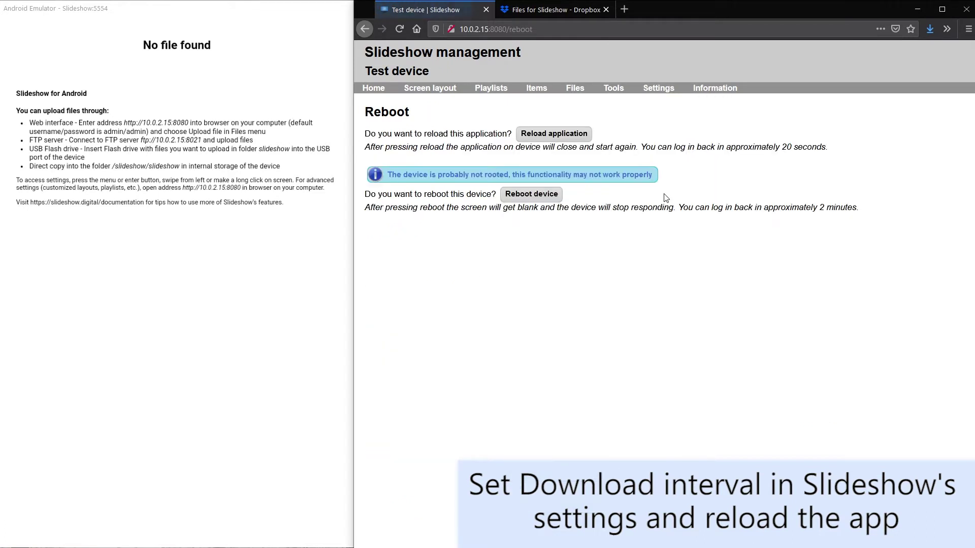
click(557, 139)
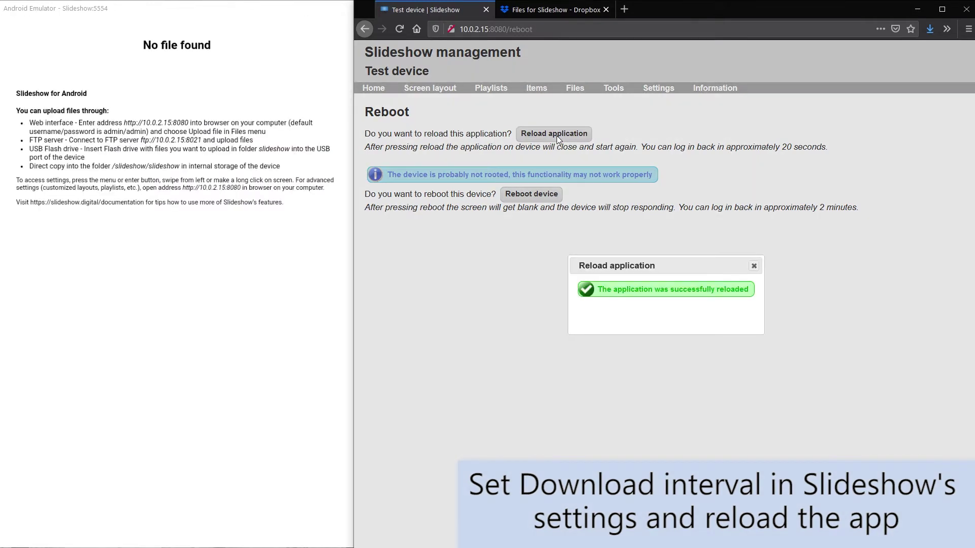
click(754, 268)
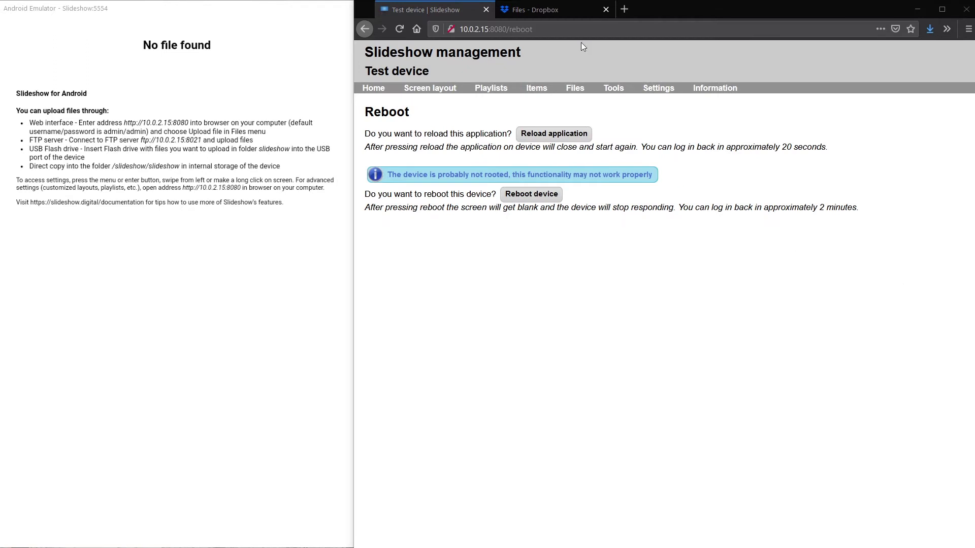
click(567, 9)
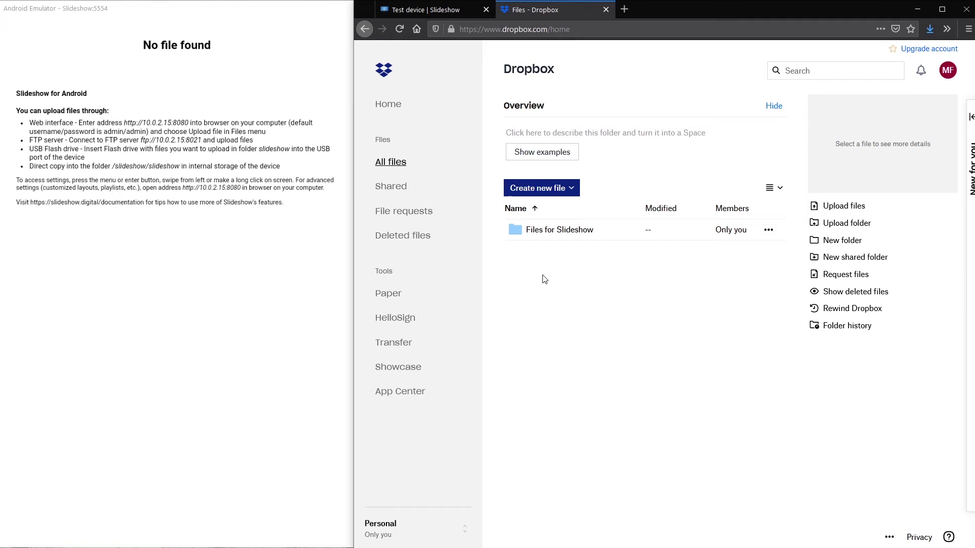
click(570, 235)
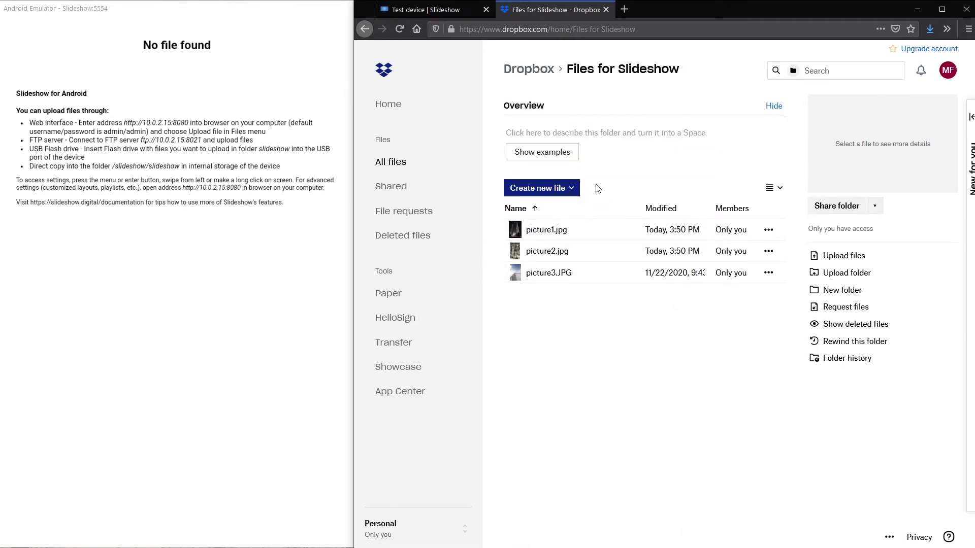
click(452, 11)
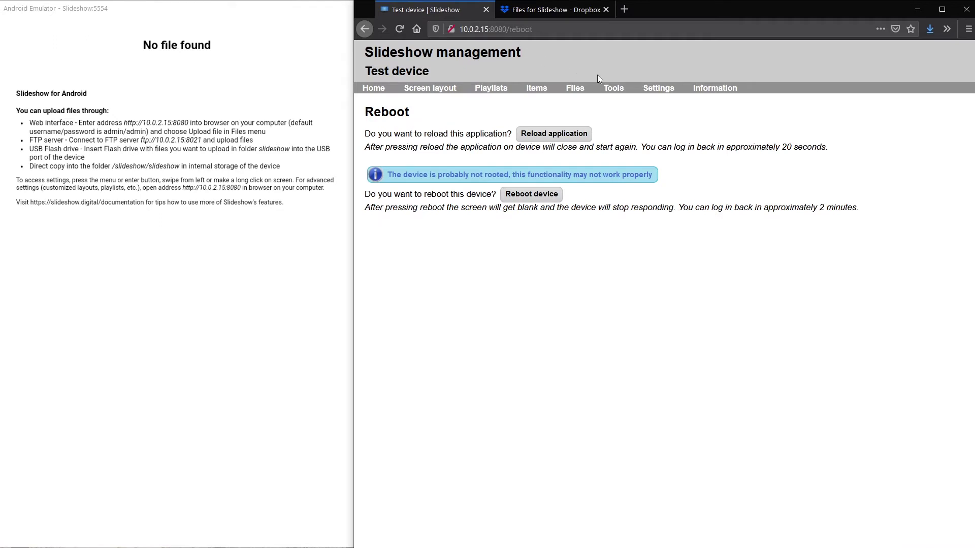
Step: Create a Dropbox periodical download sourcing the /Files for Slideshow folder
mouse_move(614, 89)
click(631, 135)
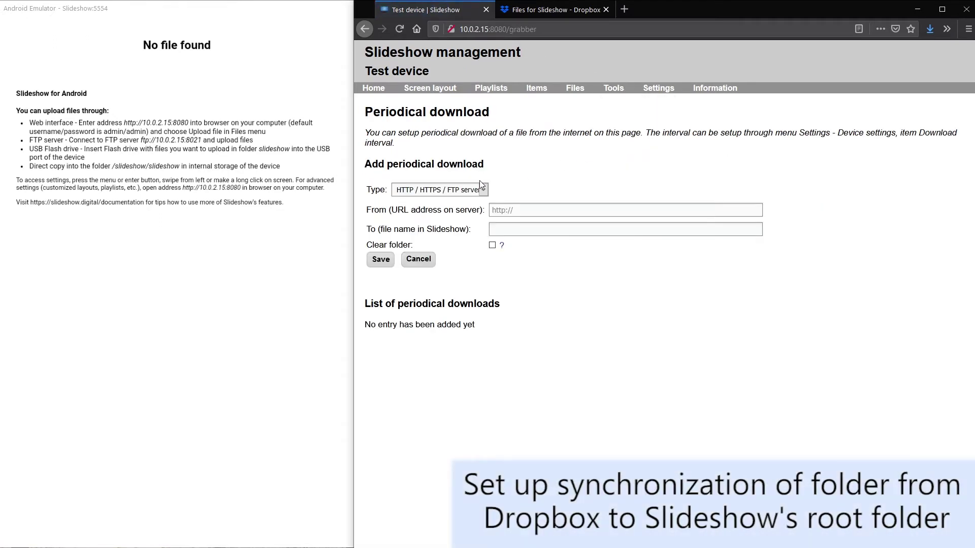
click(480, 186)
click(463, 227)
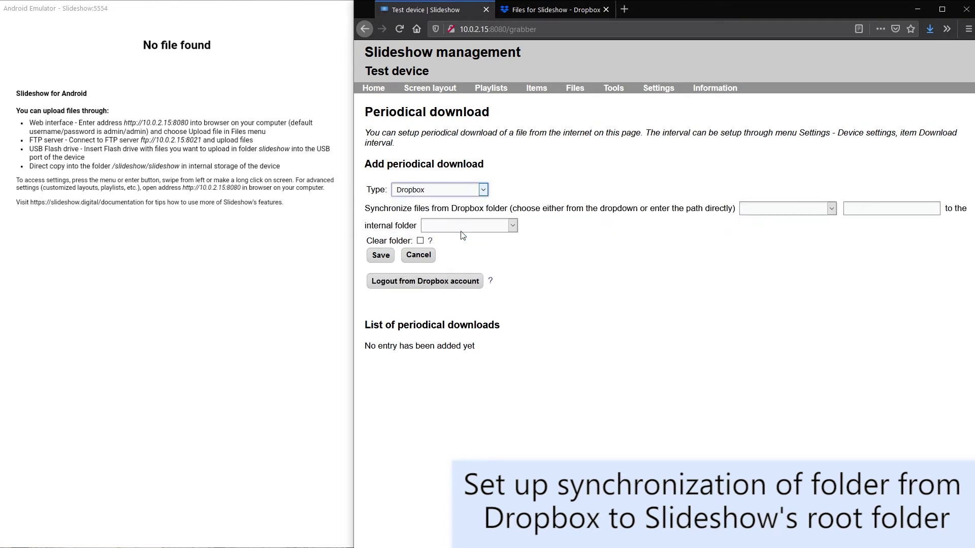
click(754, 208)
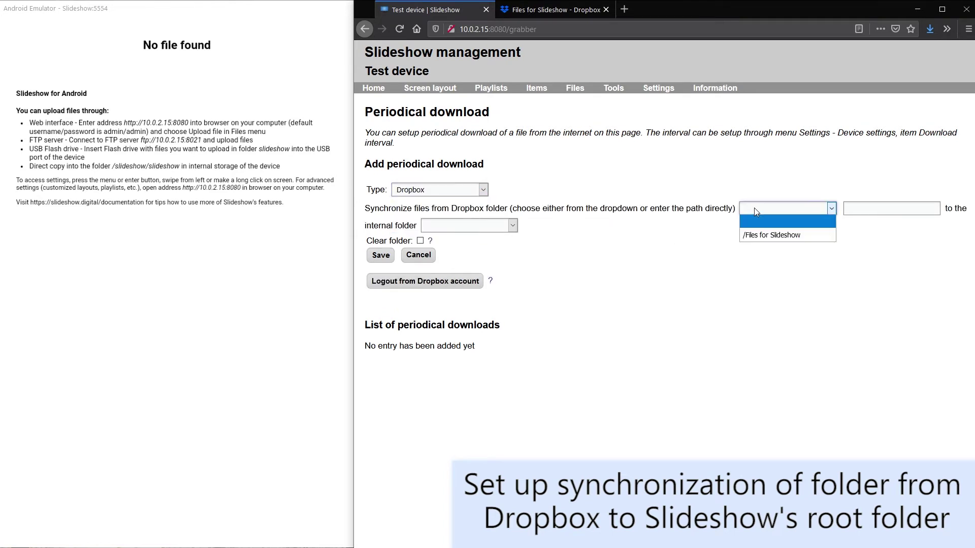
click(761, 236)
Step: Target the root folder / with Clear folder on, save, and run Download now
click(479, 226)
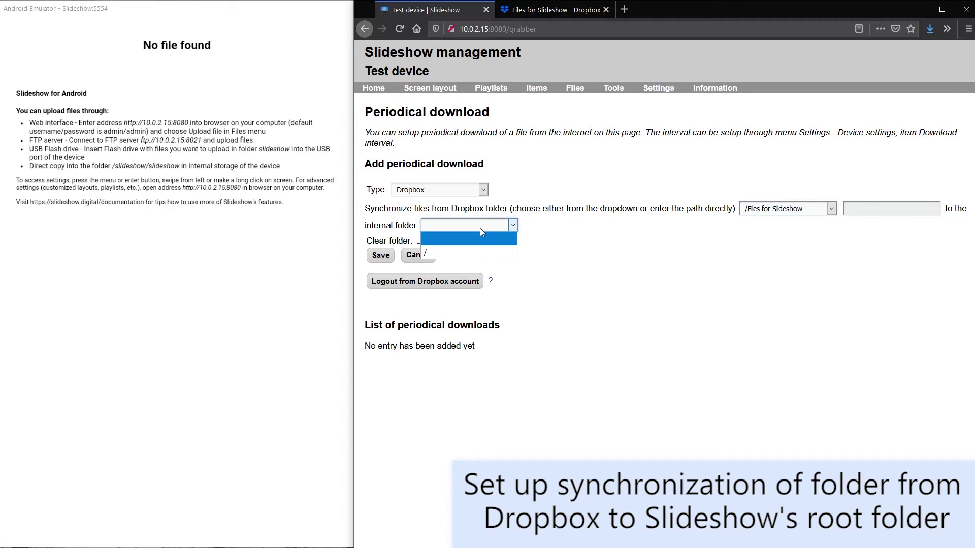
click(474, 252)
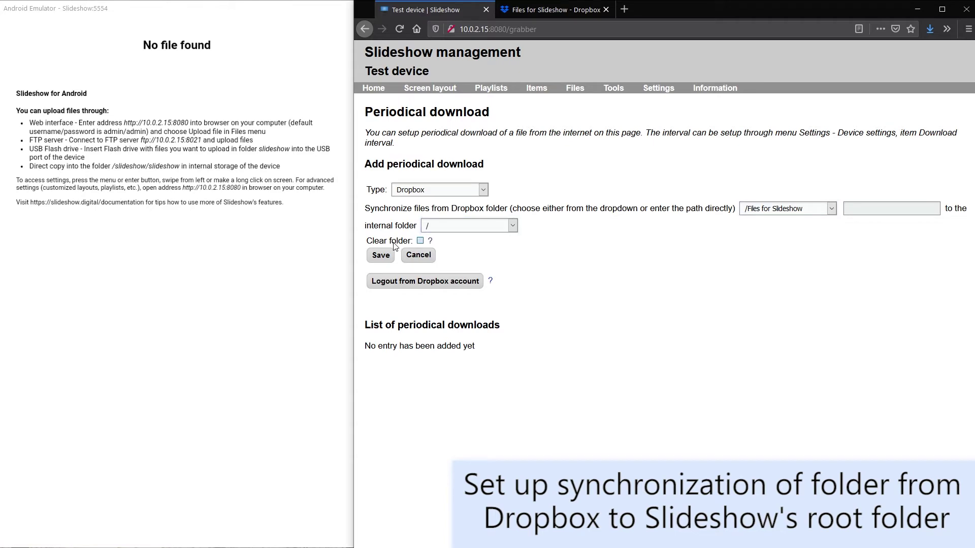
click(420, 241)
click(380, 260)
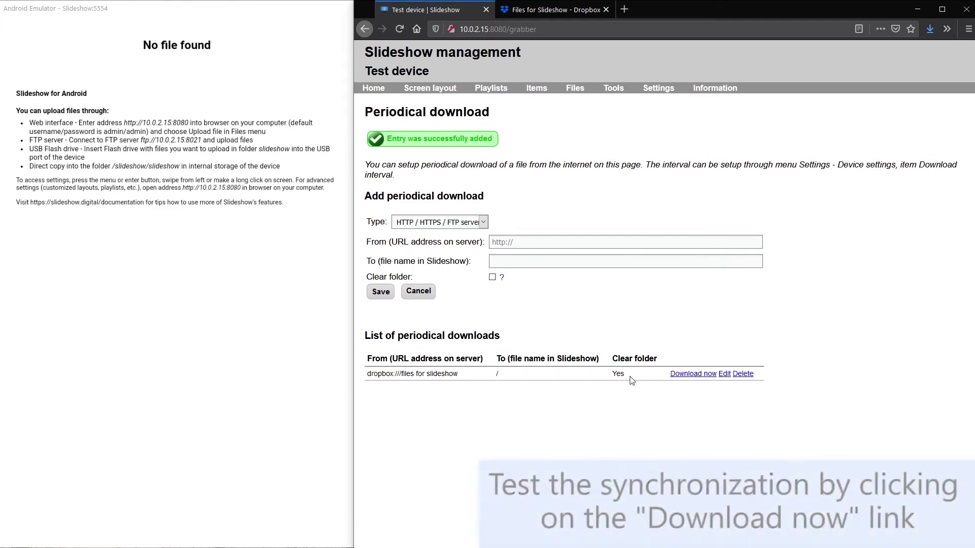
click(693, 374)
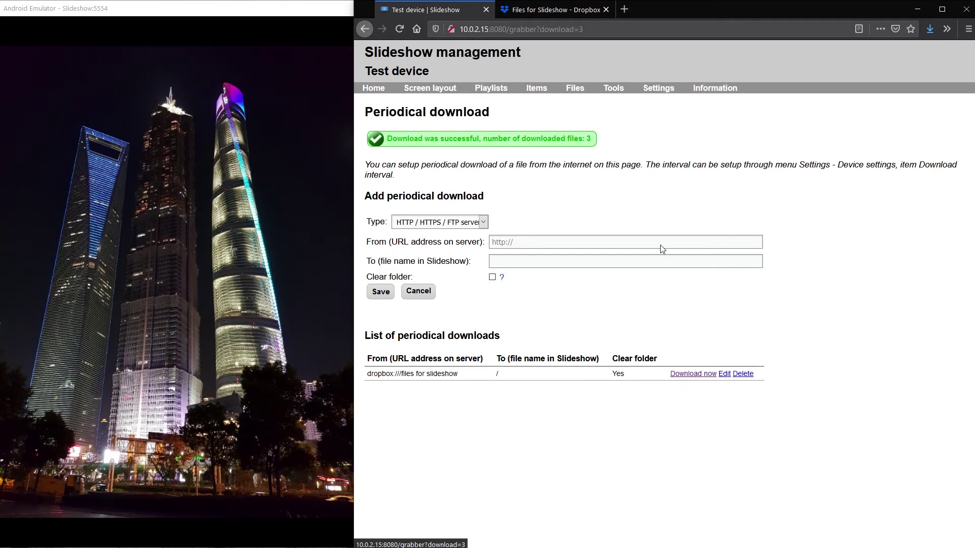
Step: Open Files > File manager to confirm picture1.jpg, picture2.jpg and picture3.JPG arrived
click(578, 102)
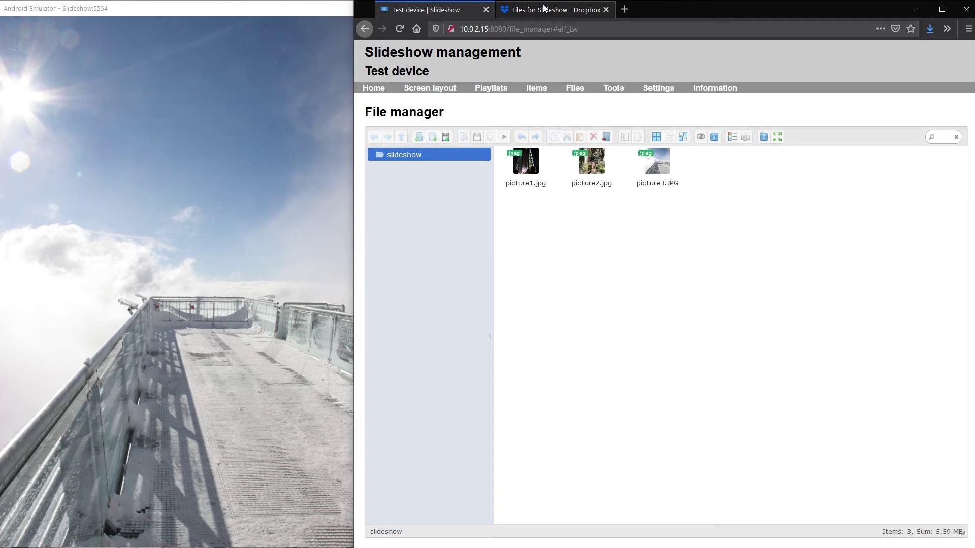
Step: In the Dropbox tab, rename picture3.JPG to picture3_DEL_1990-01-01.JPG
click(544, 7)
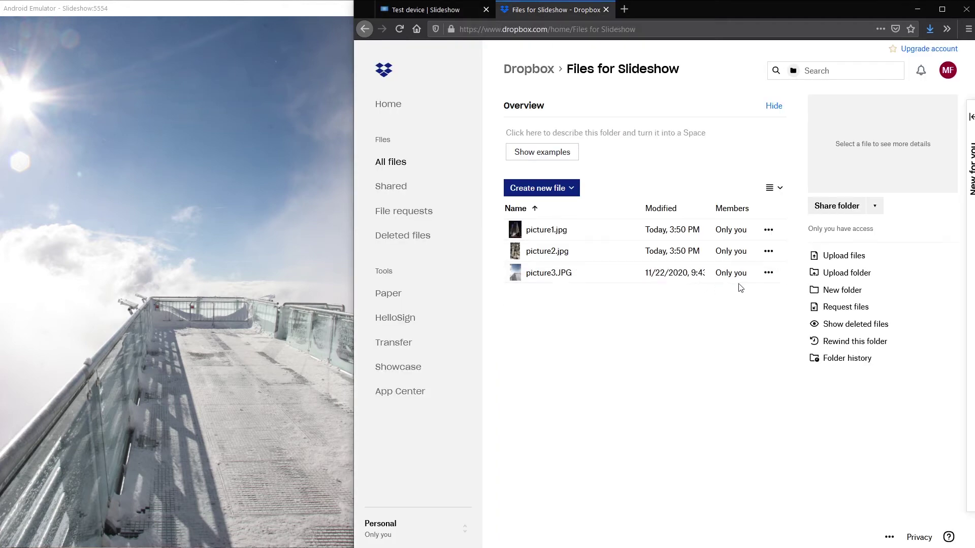
click(768, 273)
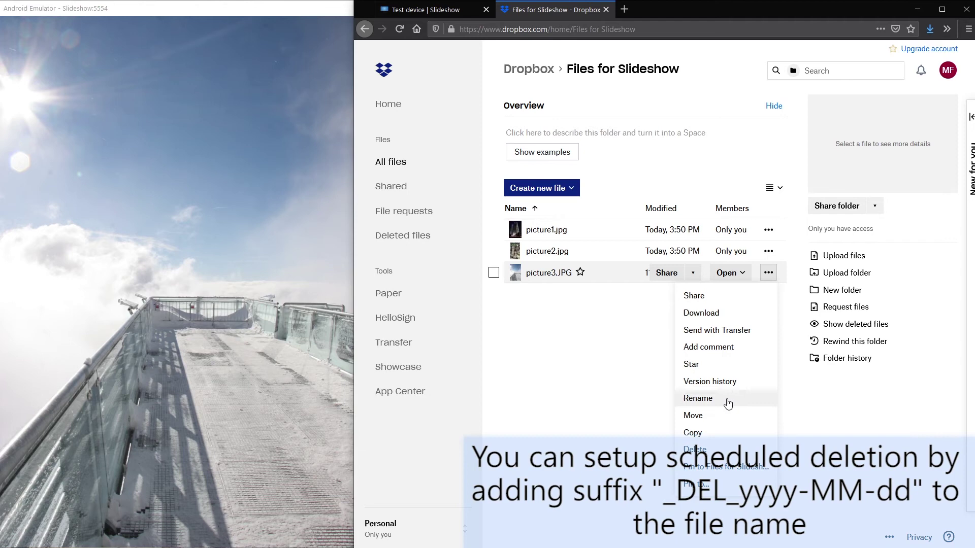
click(727, 402)
key(Right)
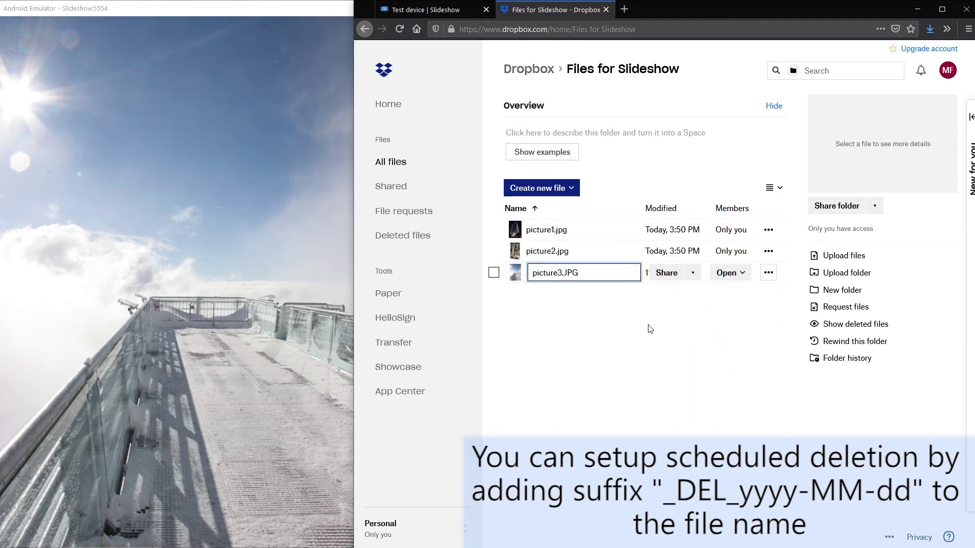
text(_DEL_)
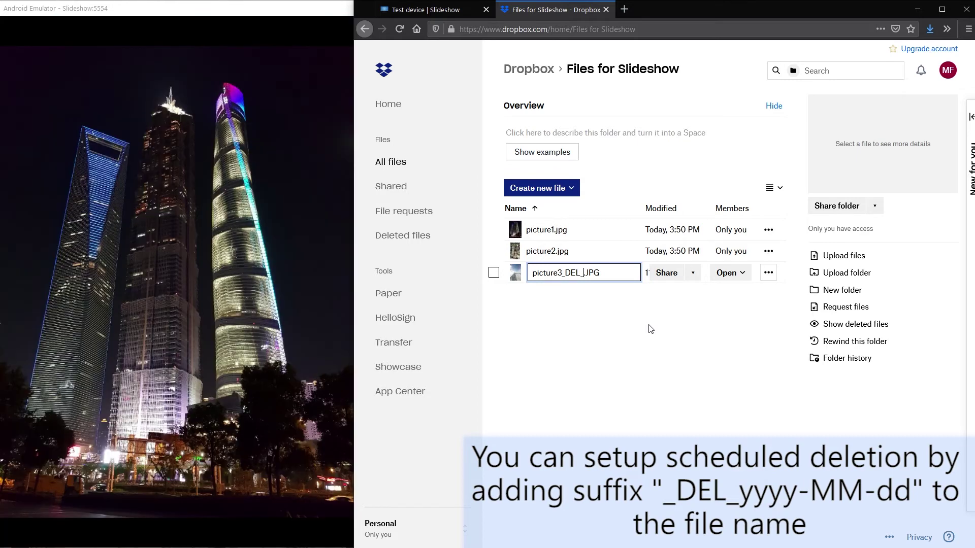
text(1990-01-01)
key(Return)
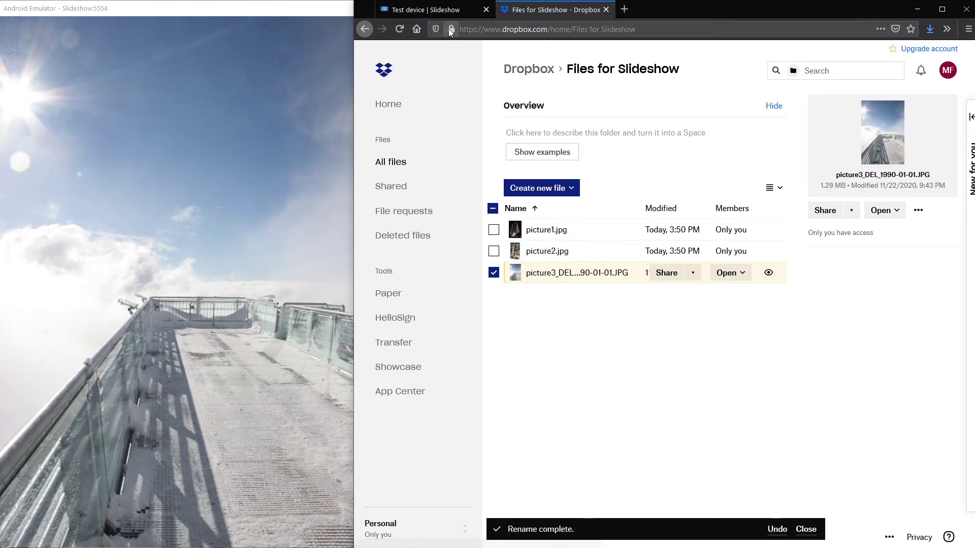
Step: Rerun Download now and check File manager lists only picture1.jpg and picture2.jpg
click(436, 14)
mouse_move(620, 87)
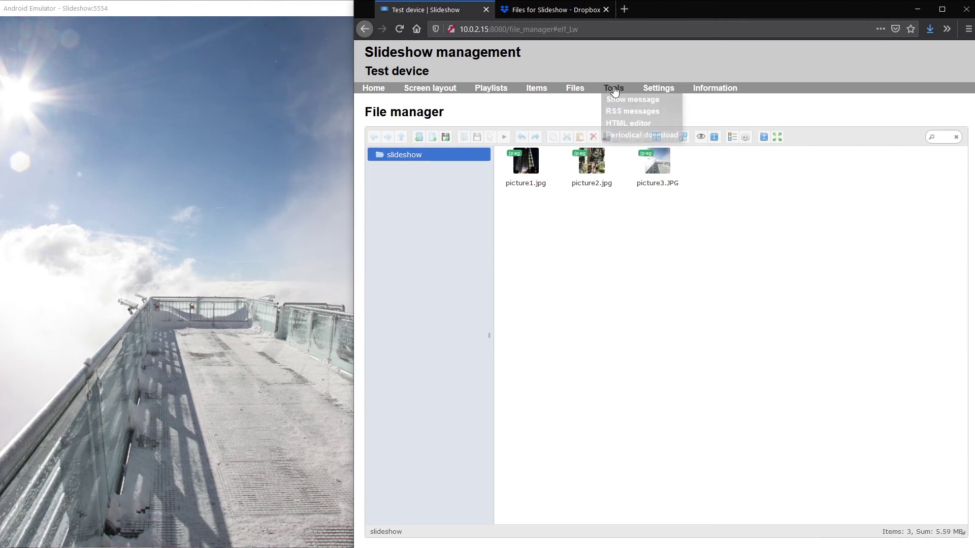
click(630, 135)
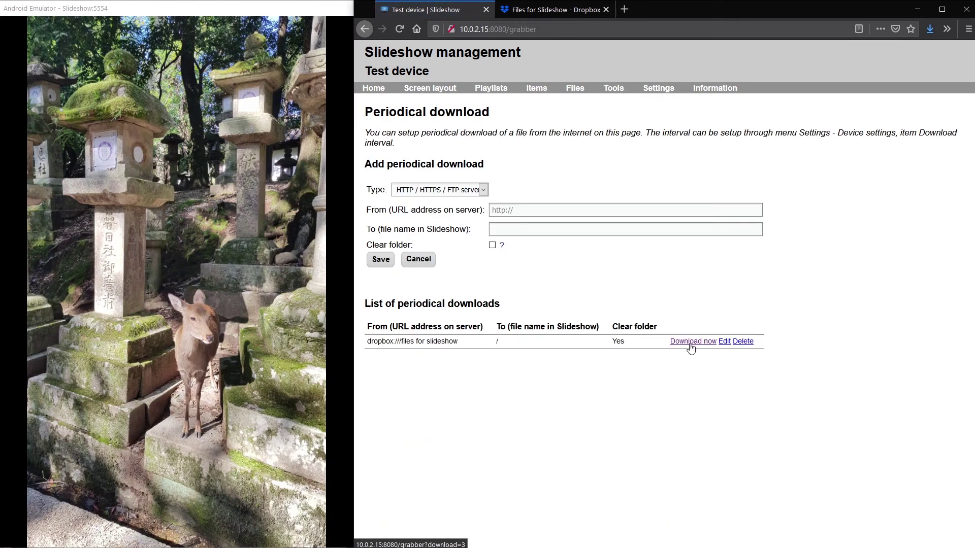
click(692, 343)
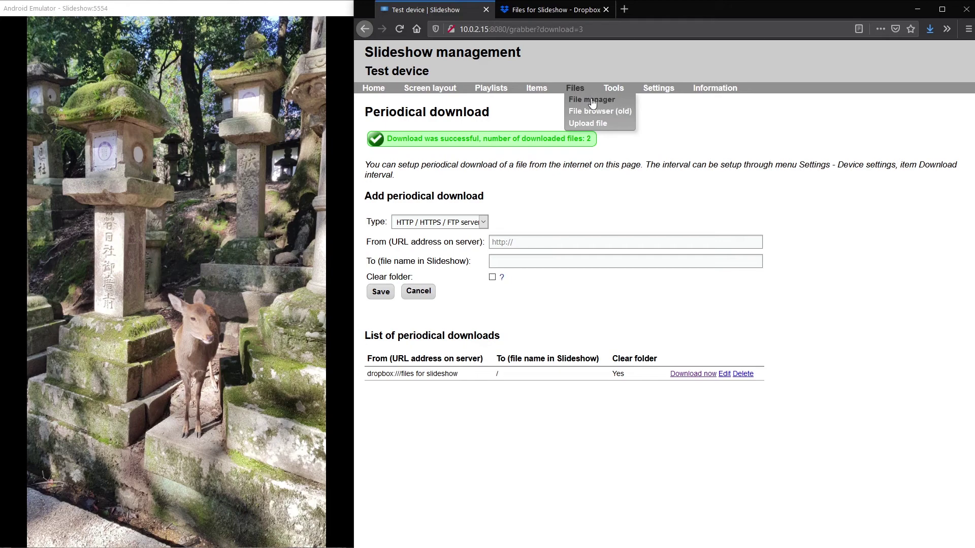
click(592, 102)
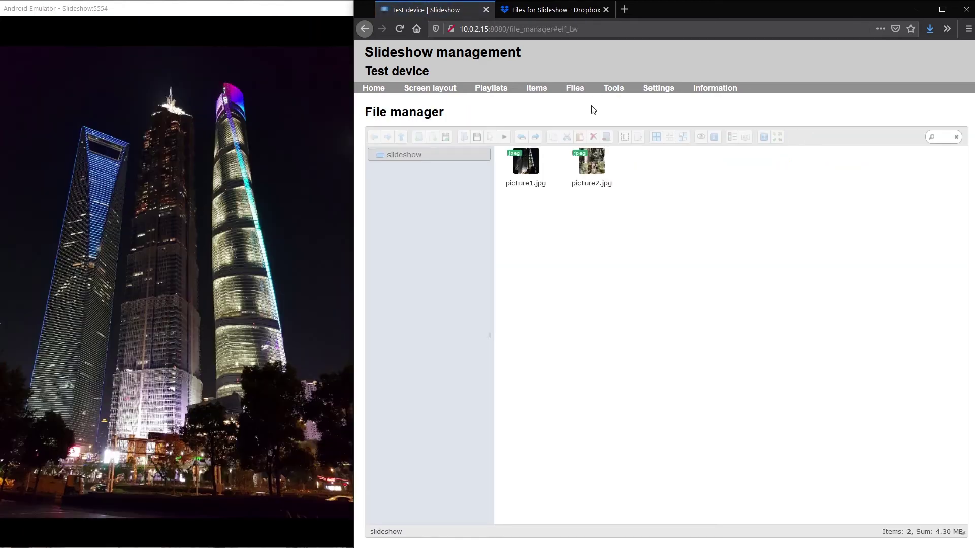
Step: In Dropbox, rename picture3_DEL_1990-01-01.JPG, replacing the year 1990 with 2030
click(565, 11)
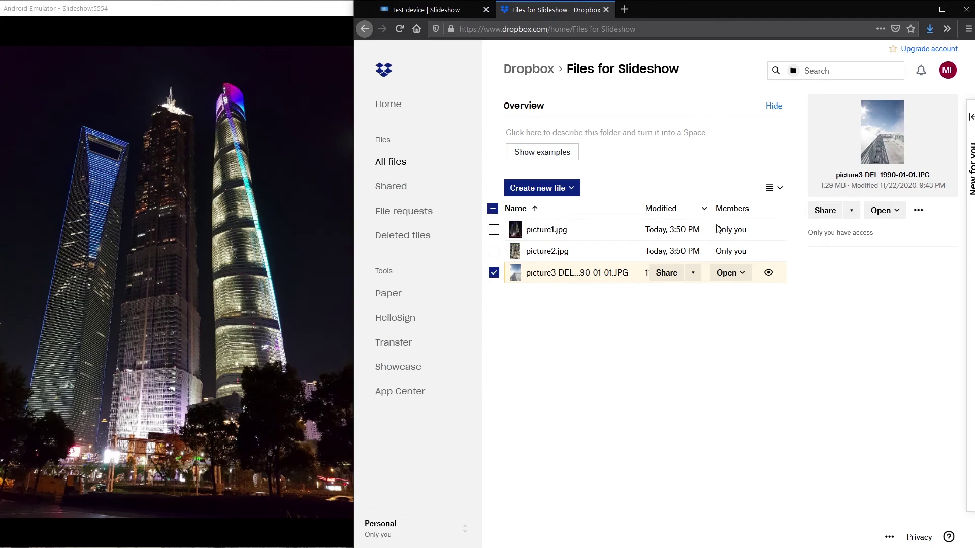
click(741, 334)
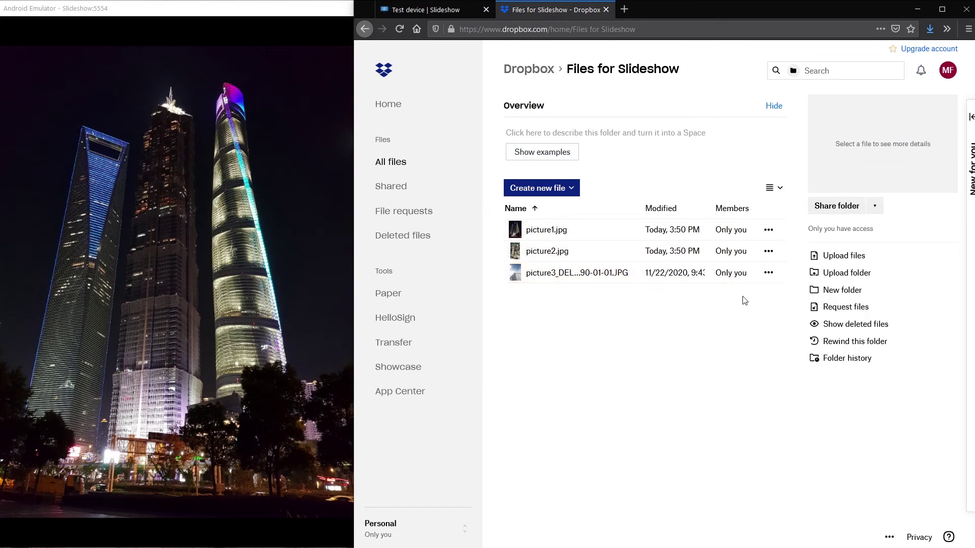
click(768, 272)
click(716, 400)
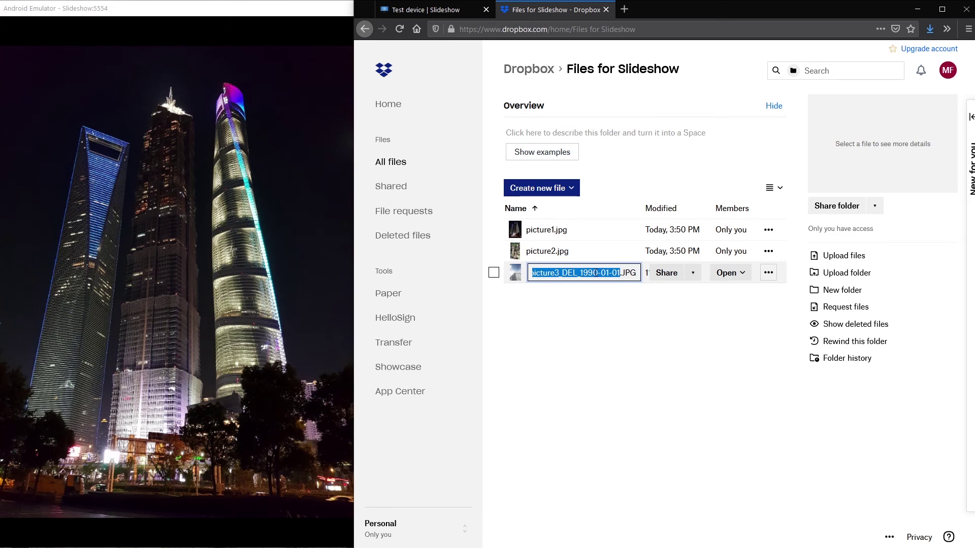
key(Home)
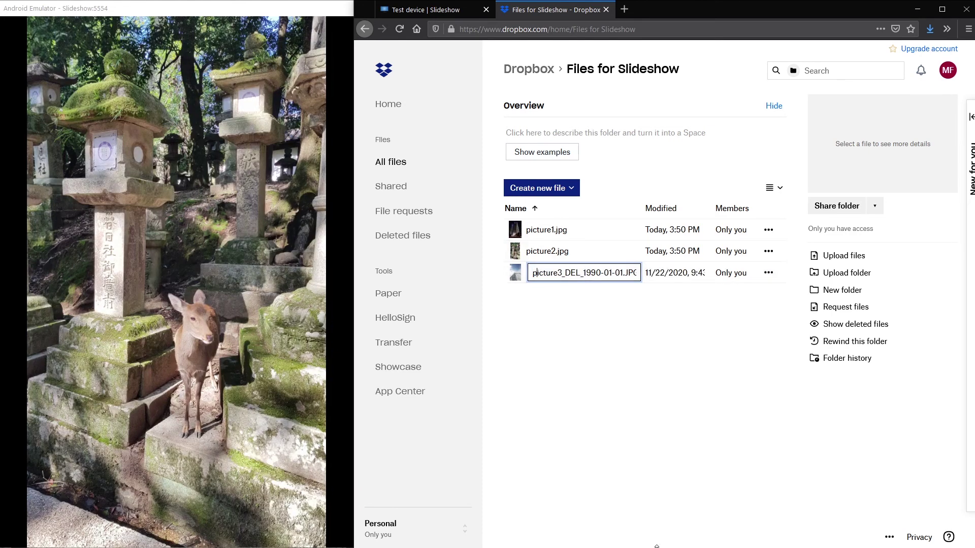
key(Delete)
key(Delete)
key(Delete)
key(Delete)
text(2030)
key(Return)
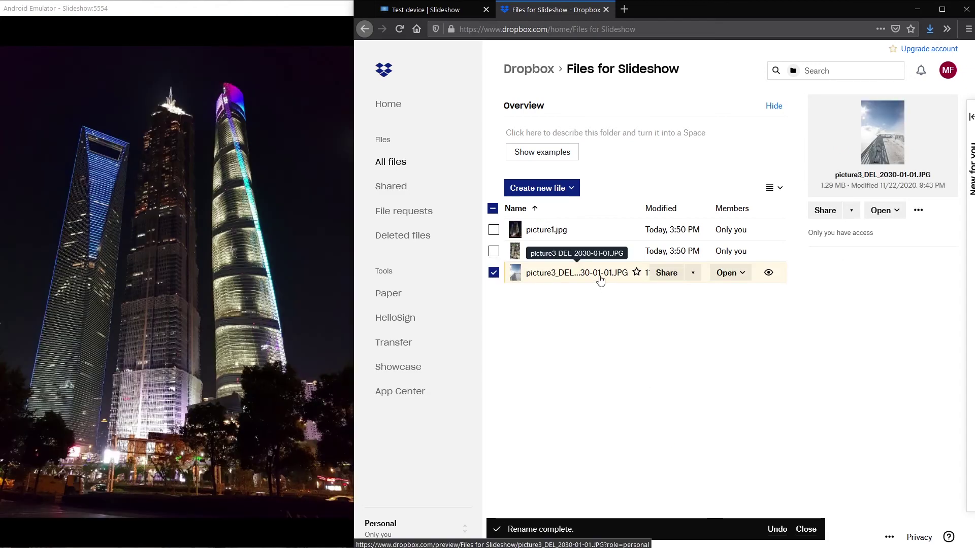
Step: Rerun Download now and check File manager shows picture3_DEL_2030-01-01.JPG with the other pictures
click(458, 16)
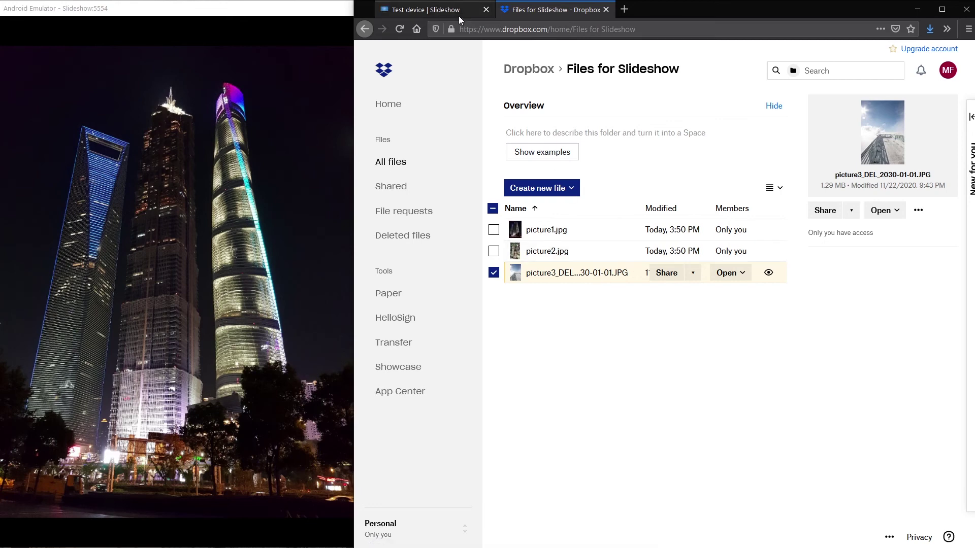
mouse_move(613, 89)
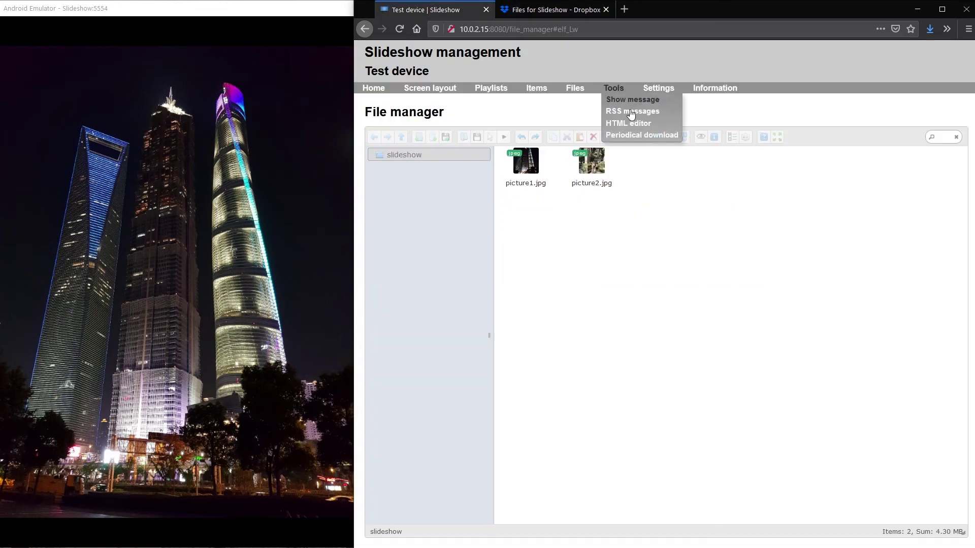
click(634, 136)
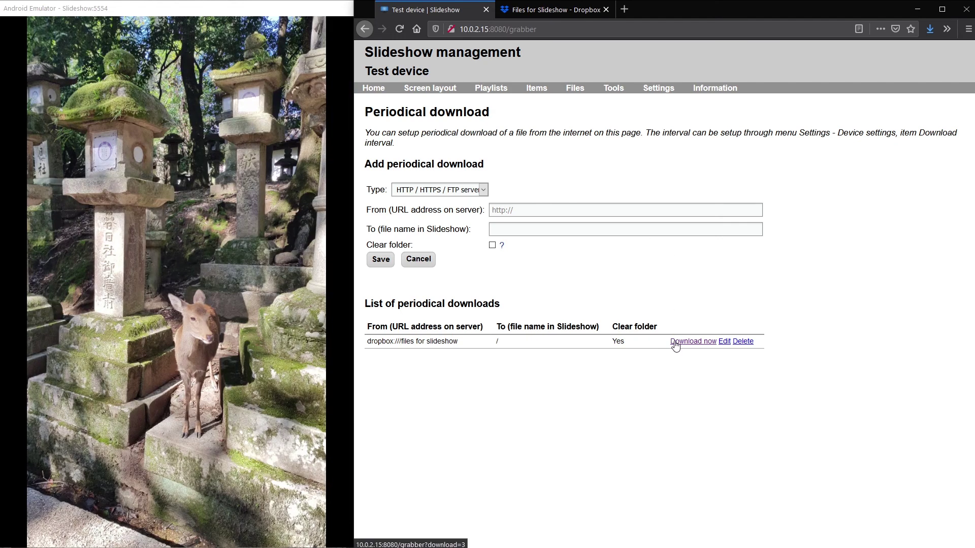
click(675, 343)
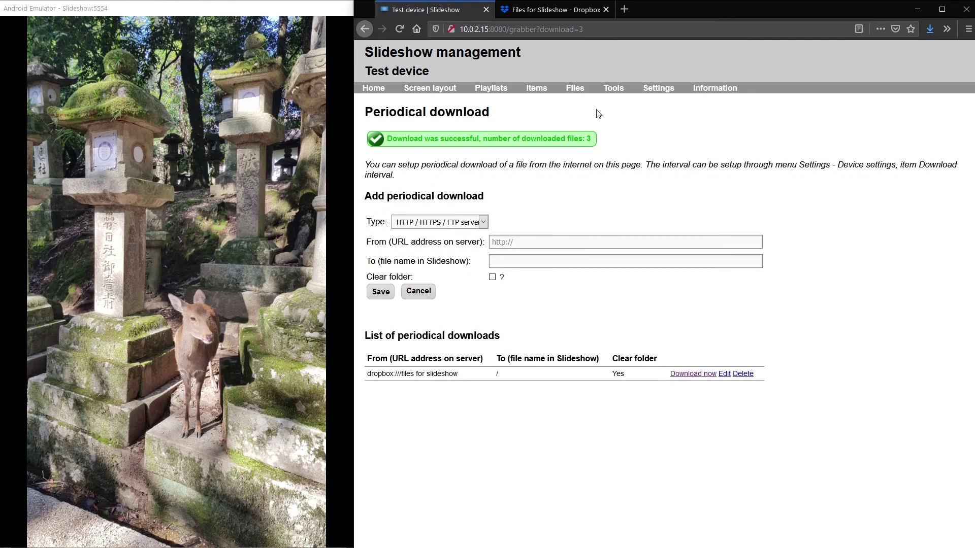
click(571, 100)
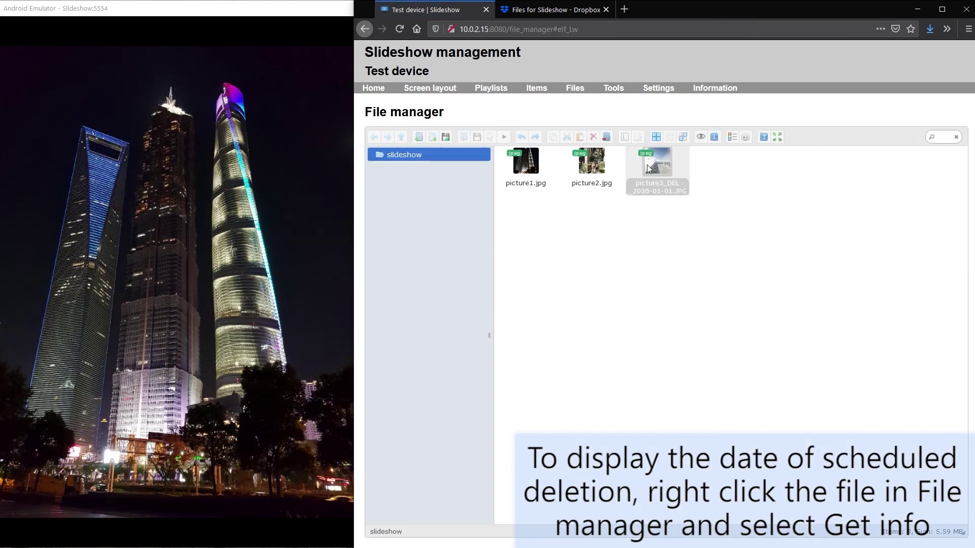
Step: Show Get info for picture3_DEL_2030-01-01.JPG, revealing its Jan 01, 2030 delete date
right_click(647, 165)
click(677, 378)
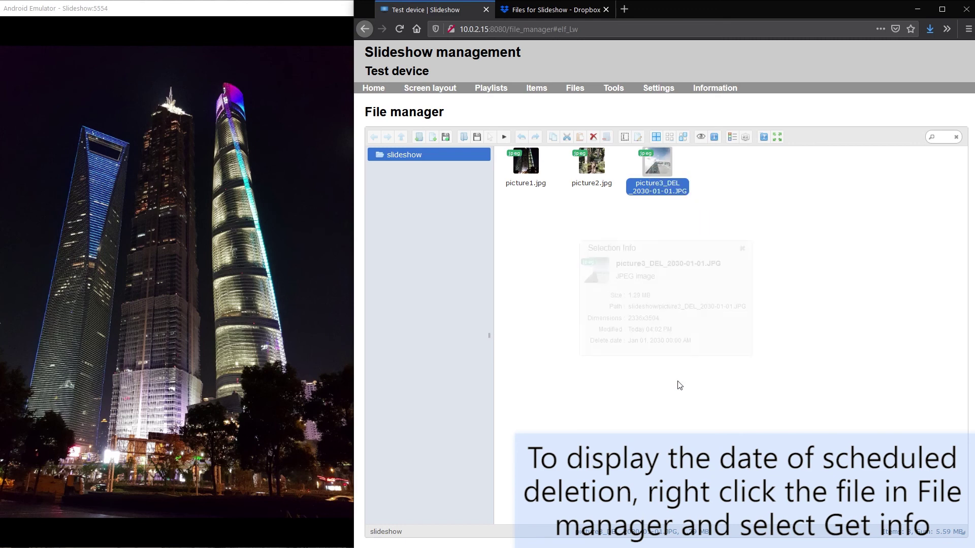